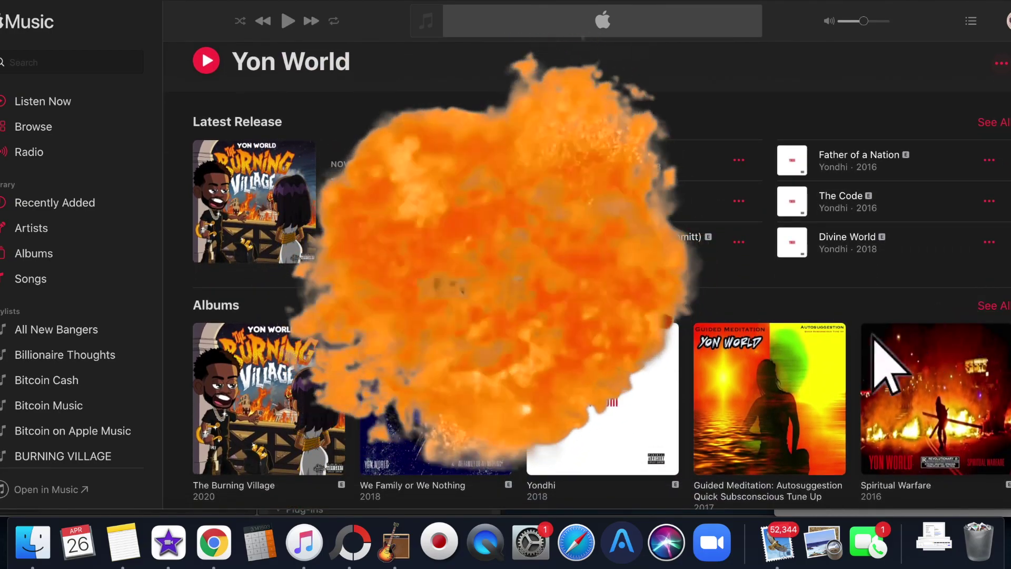
scroll(377, 147, "down", 1)
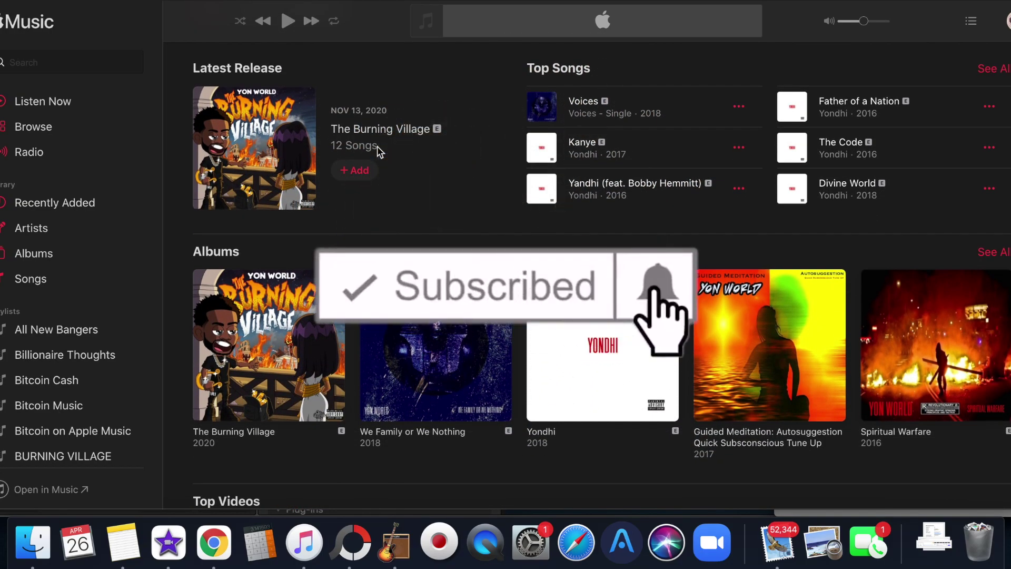
scroll(377, 146, "down", 4)
scroll(377, 147, "down", 3)
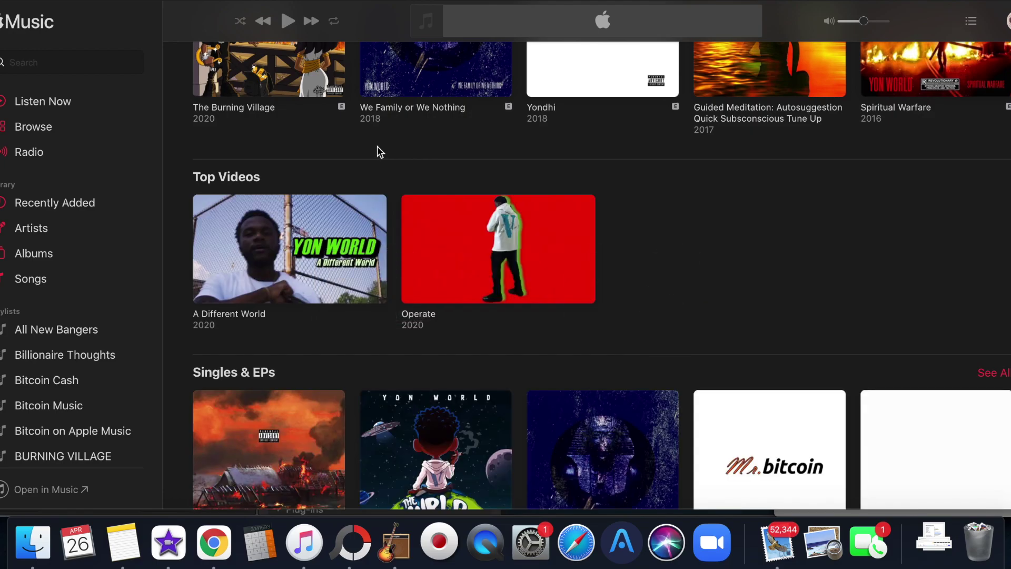
scroll(377, 147, "down", 2)
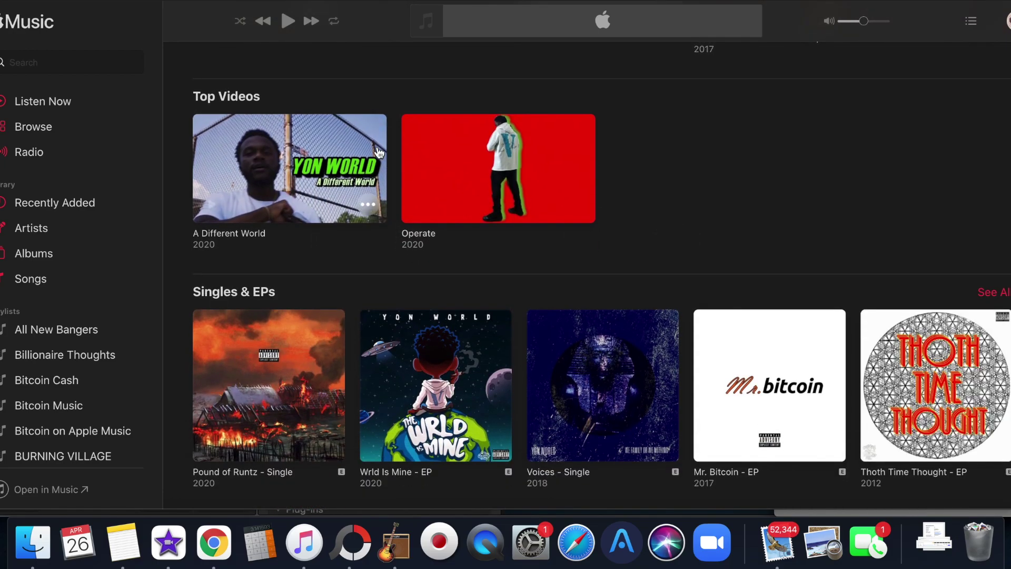
scroll(376, 148, "down", 2)
scroll(378, 153, "up", 2)
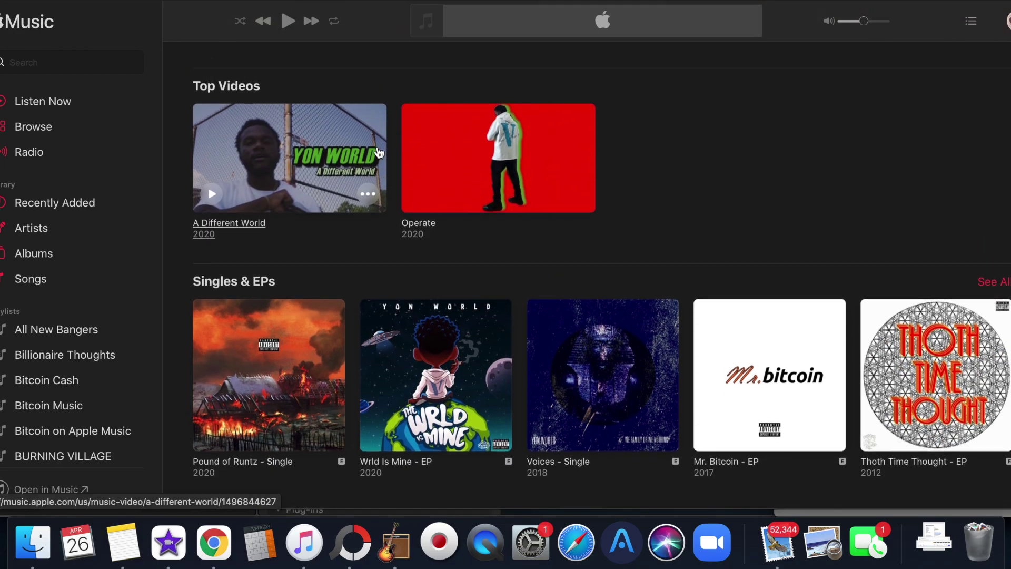
scroll(379, 151, "up", 5)
scroll(439, 196, "up", 2)
scroll(439, 197, "up", 4)
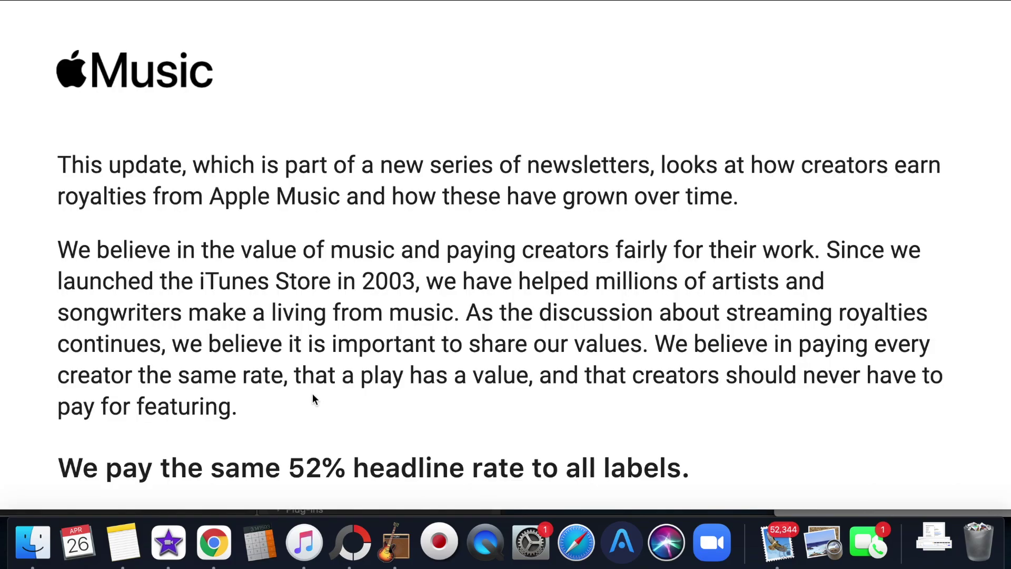
scroll(313, 395, "down", 1)
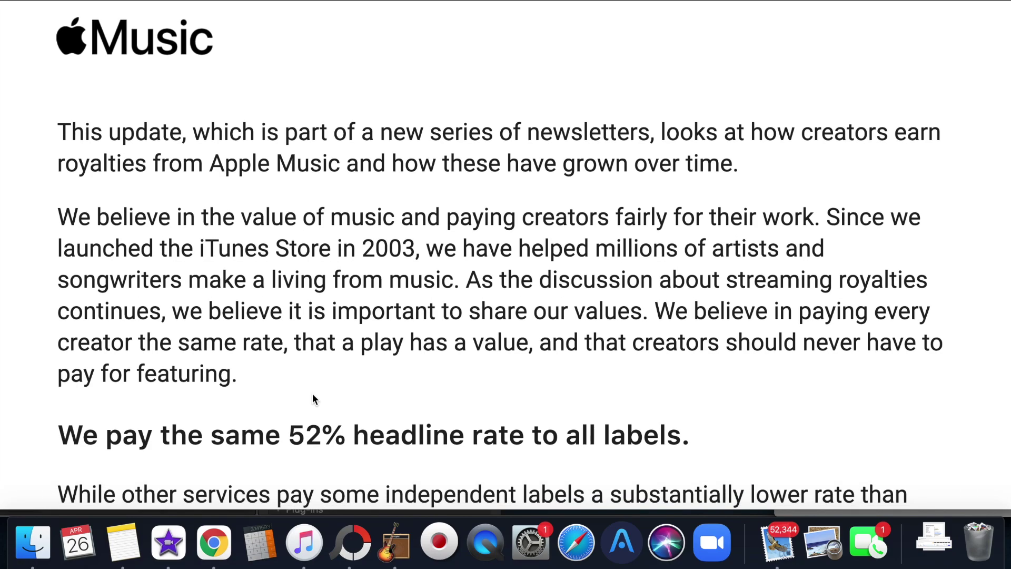
scroll(312, 399, "down", 4)
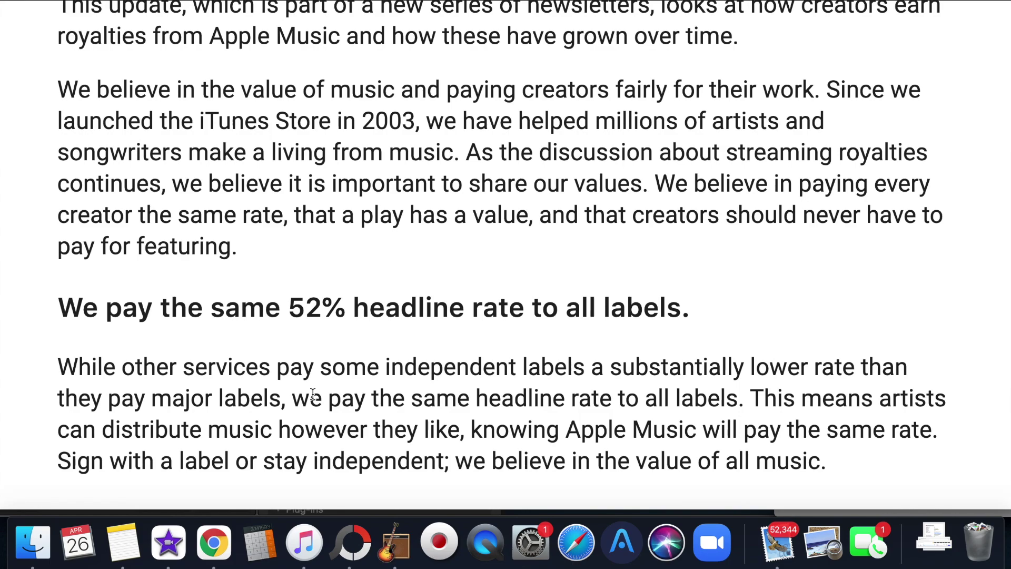
scroll(314, 395, "down", 4)
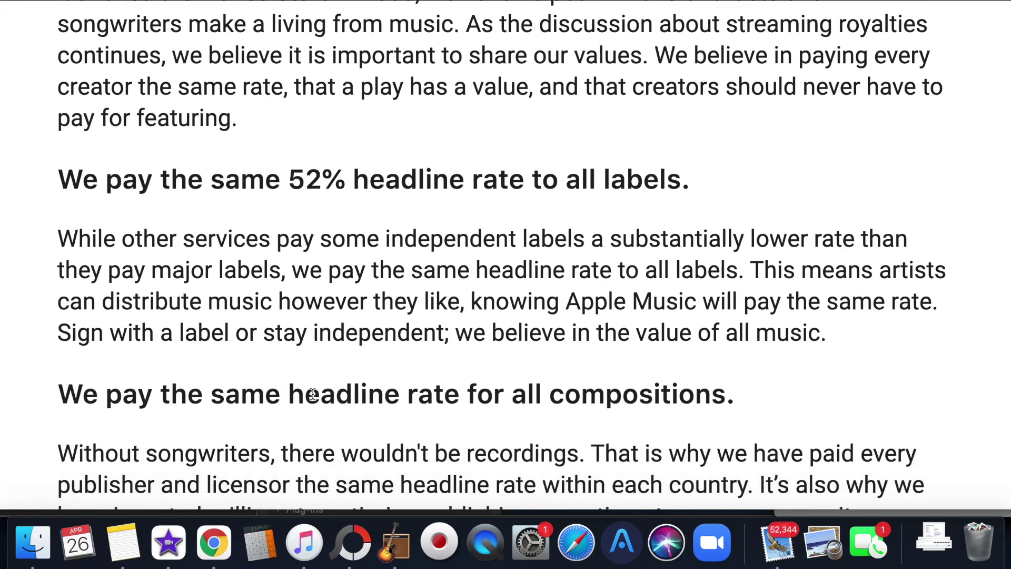
scroll(313, 395, "down", 1)
scroll(313, 396, "down", 1)
scroll(313, 395, "down", 2)
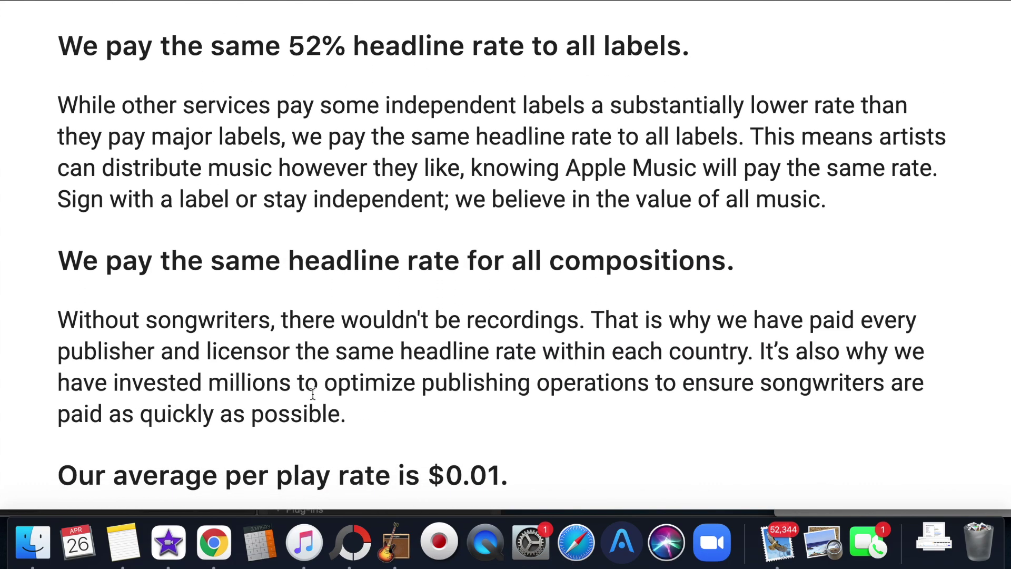
scroll(311, 396, "down", 2)
scroll(312, 396, "down", 1)
scroll(313, 395, "down", 4)
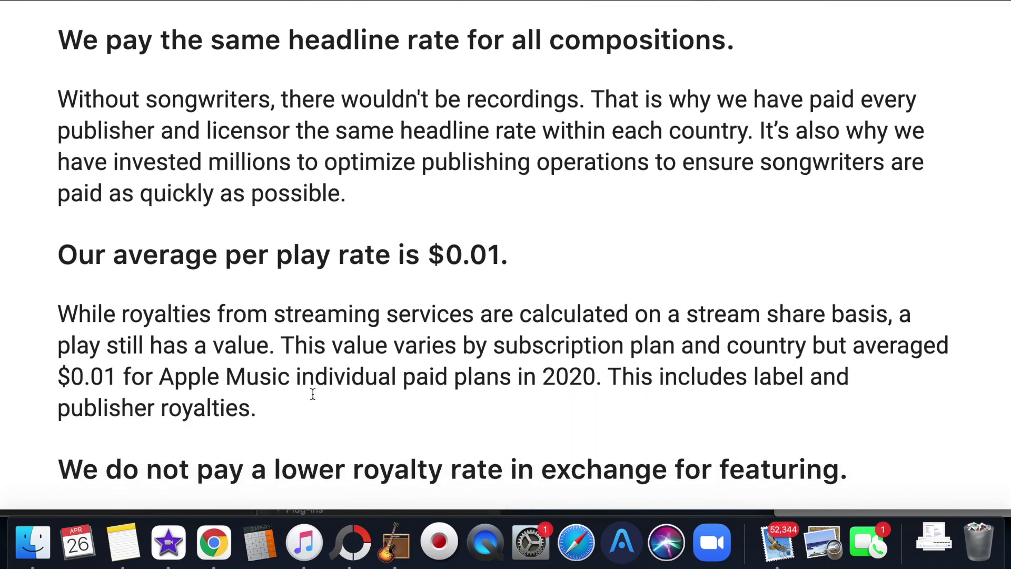
scroll(312, 394, "down", 1)
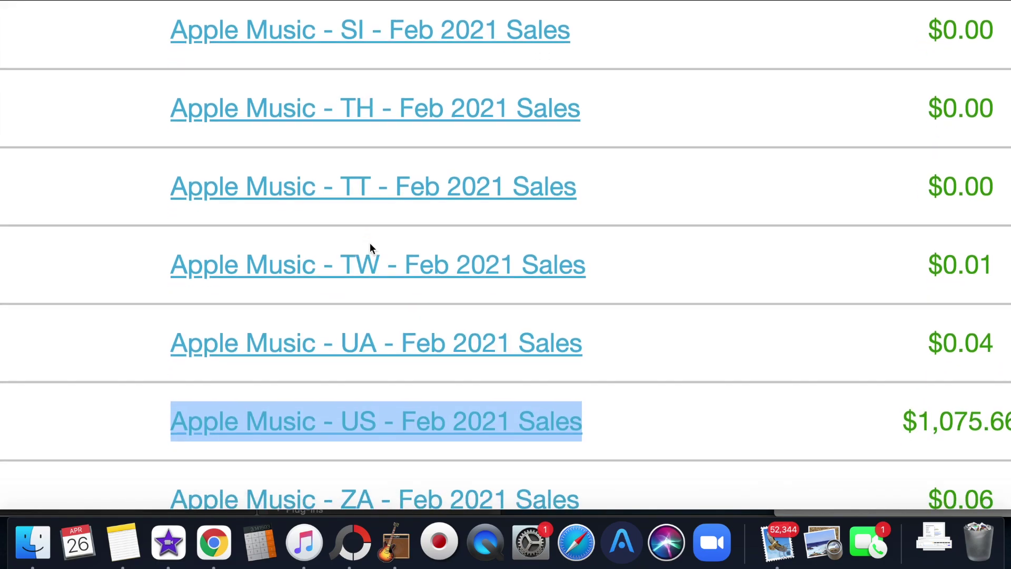
scroll(371, 248, "up", 5)
scroll(711, 147, "down", 1)
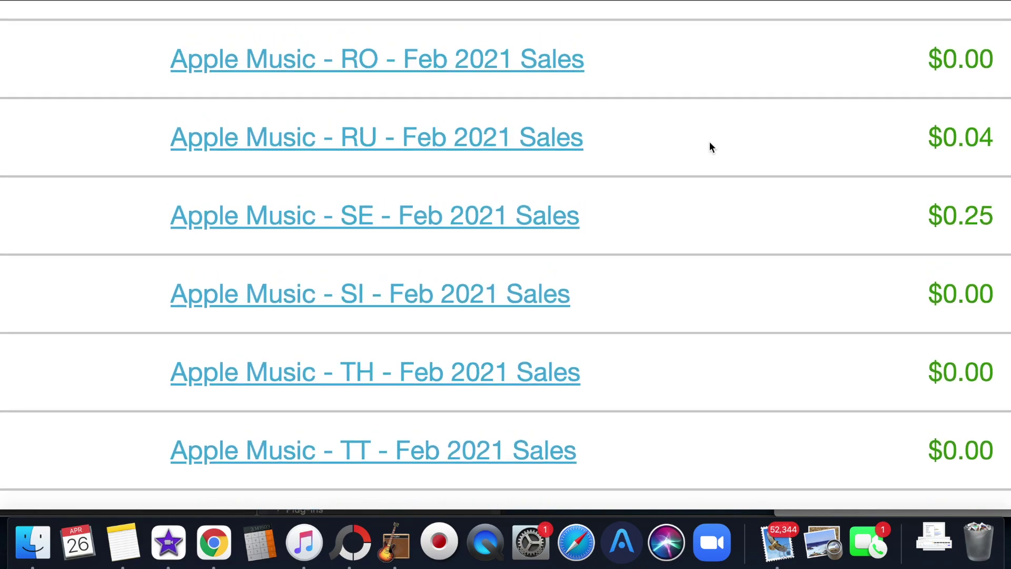
scroll(710, 147, "down", 3)
scroll(710, 147, "up", 2)
scroll(709, 147, "up", 3)
scroll(709, 147, "up", 2)
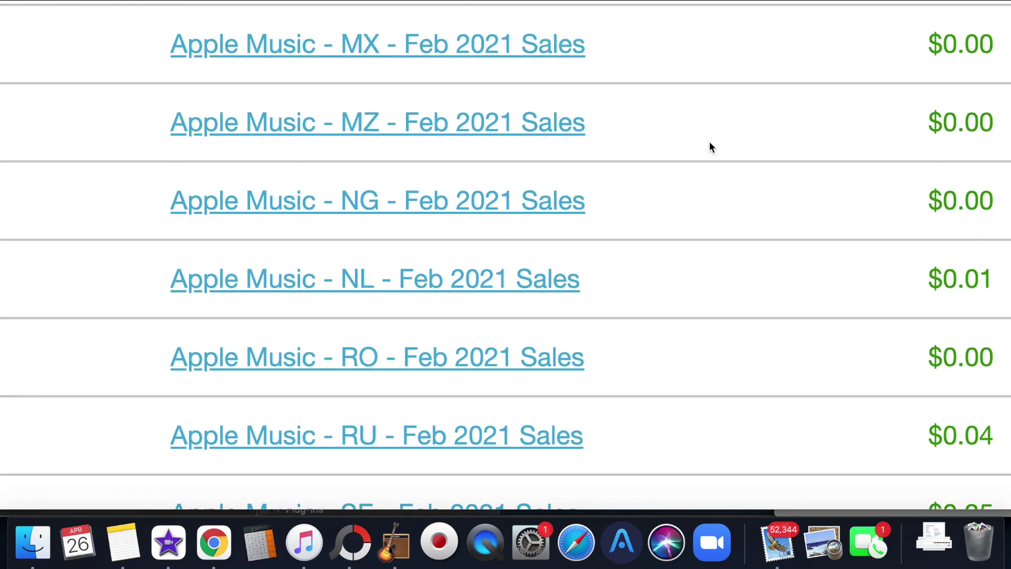
scroll(711, 147, "down", 3)
scroll(710, 147, "down", 2)
scroll(710, 147, "down", 1)
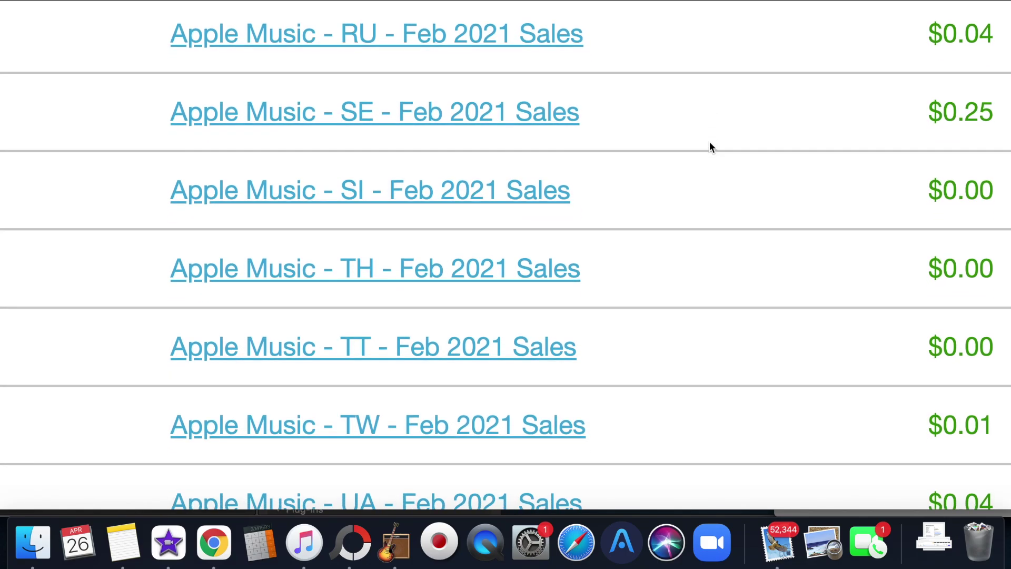
scroll(710, 147, "down", 1)
scroll(710, 147, "down", 1)
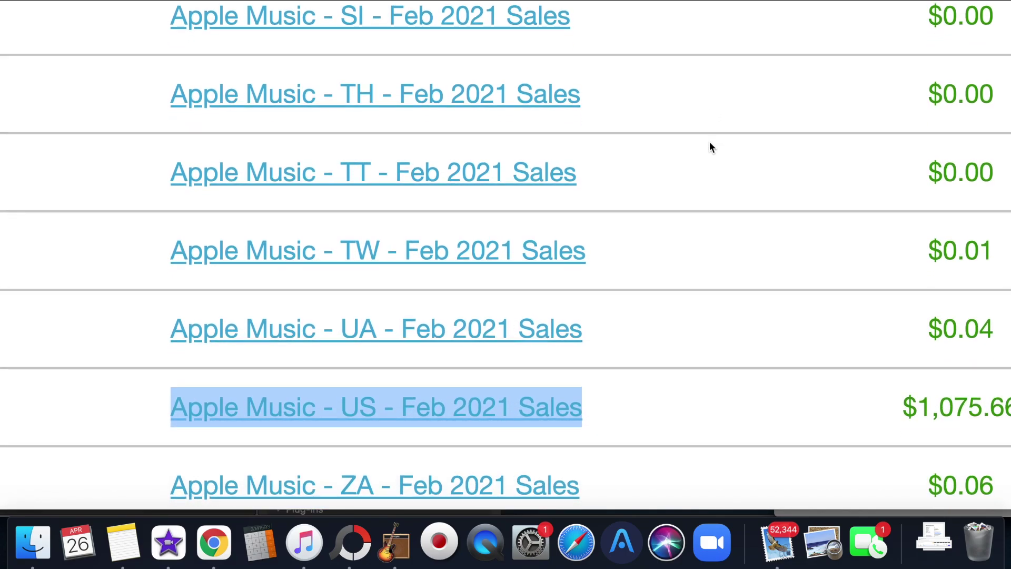
scroll(710, 147, "up", 1)
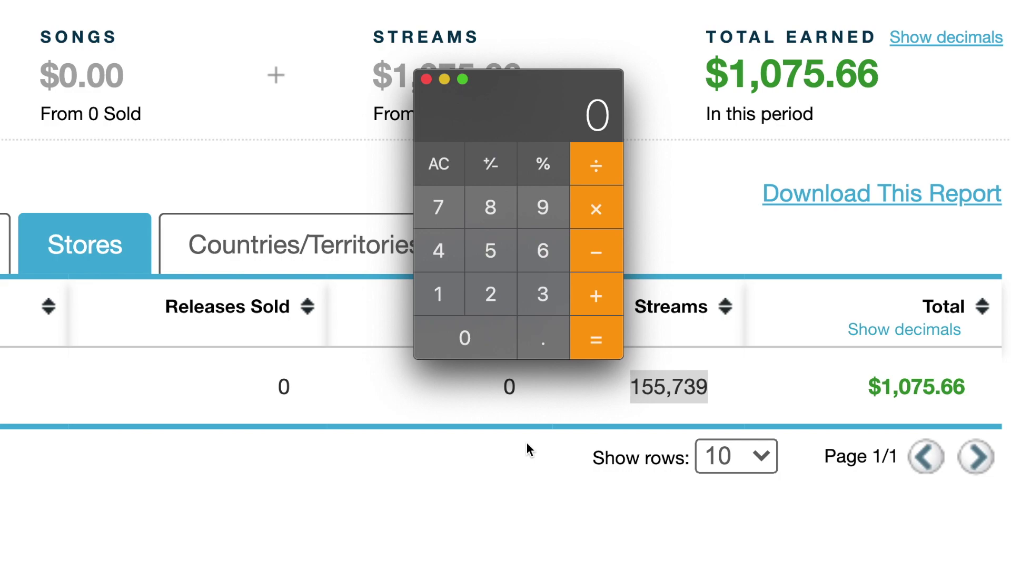
Clear the Calculator and enter the $1,075.66 earnings total
left_click(444, 164)
left_click(434, 293)
left_click(491, 252)
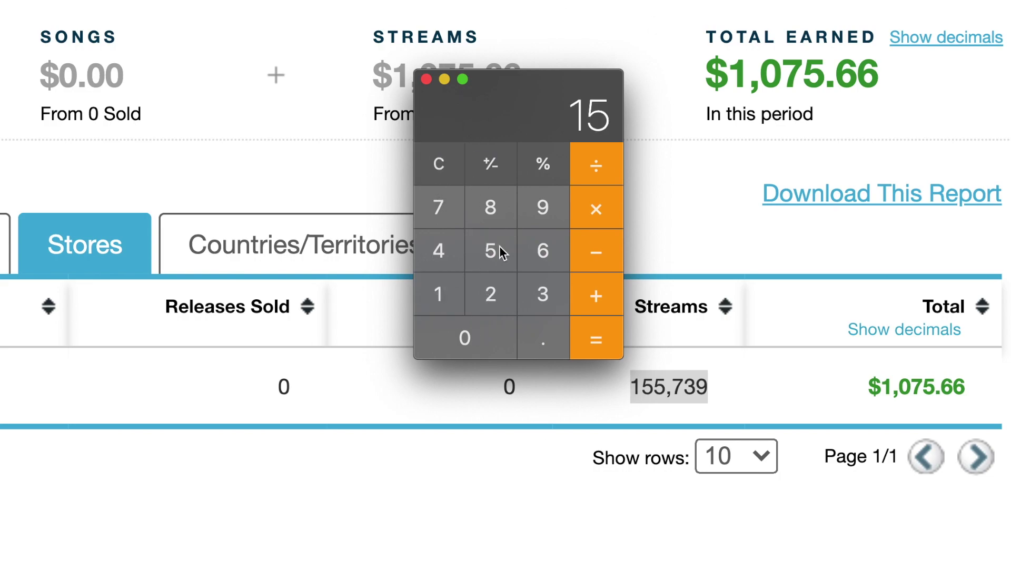
left_click(445, 164)
left_click(443, 294)
left_click(448, 343)
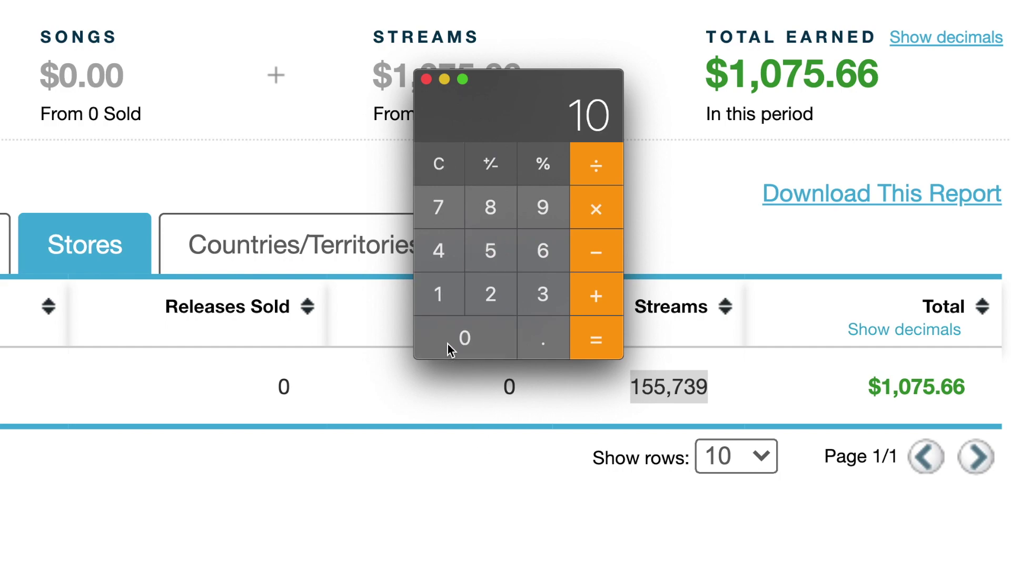
left_click(439, 206)
left_click(490, 253)
left_click(554, 339)
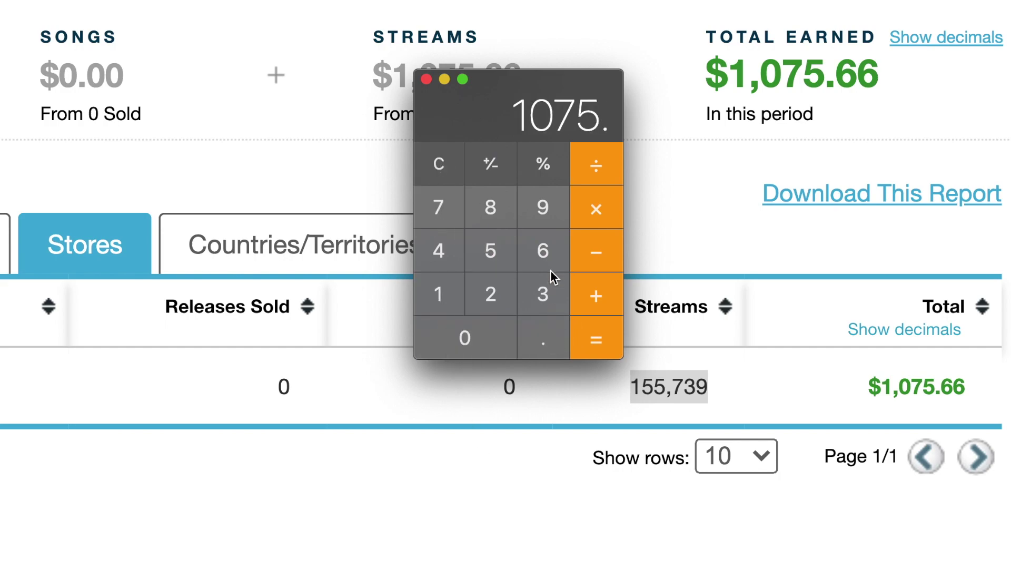
double_click(543, 241)
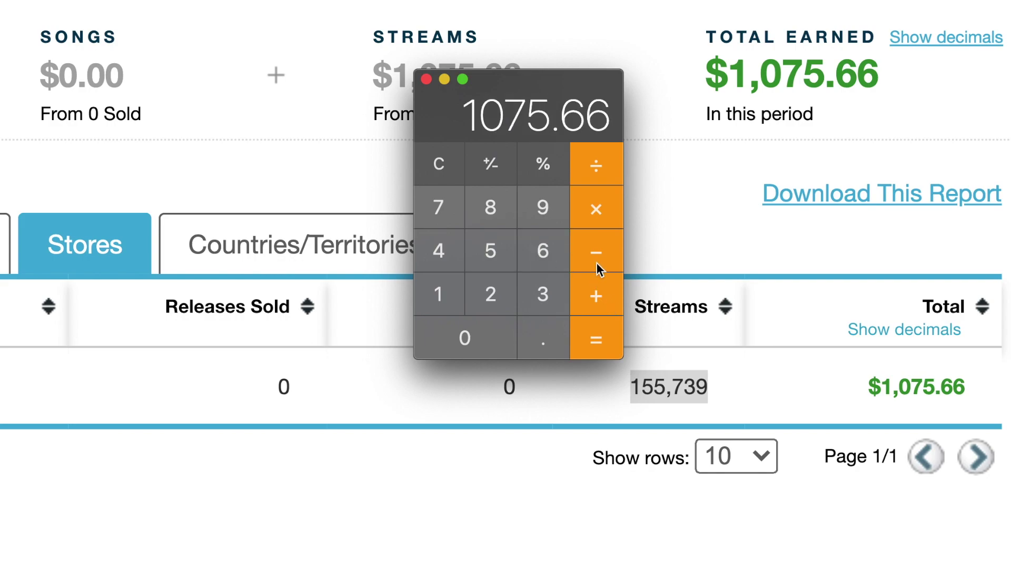
Divide by 155,739 streams to get 0.006906812038089 per stream
left_click(595, 166)
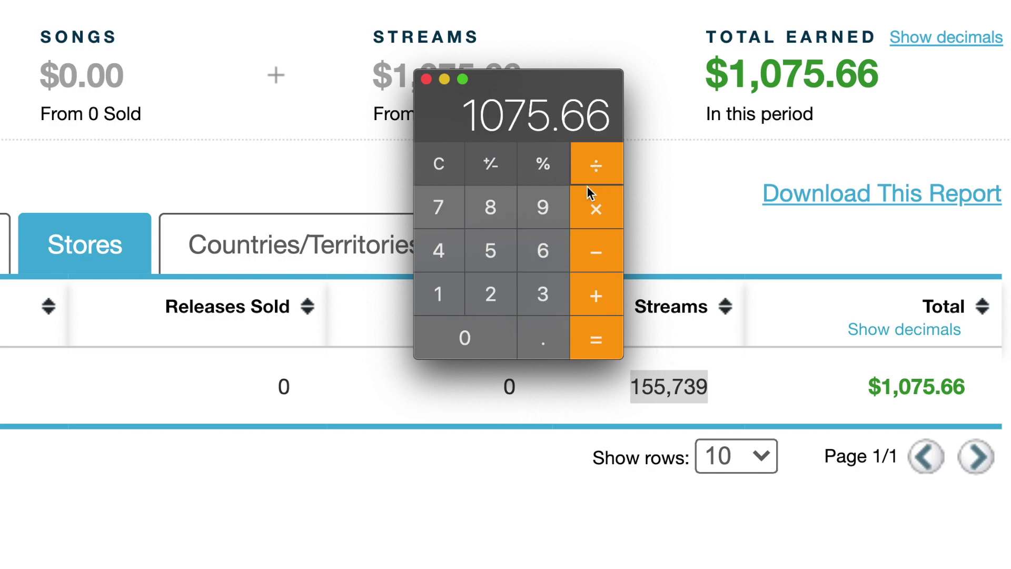
left_click(457, 290)
left_click(484, 259)
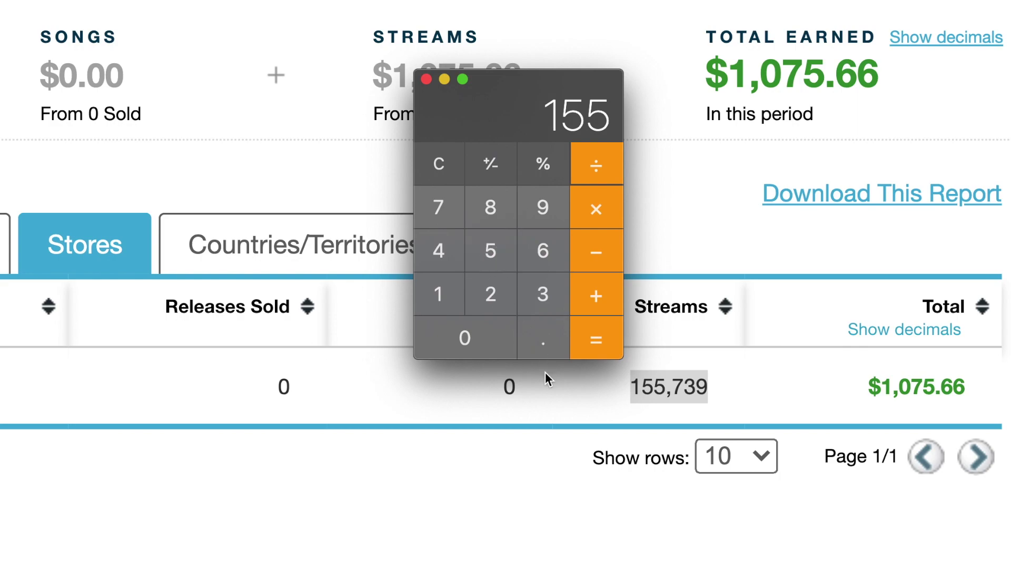
left_click(441, 211)
left_click(535, 304)
left_click(536, 202)
left_click(601, 342)
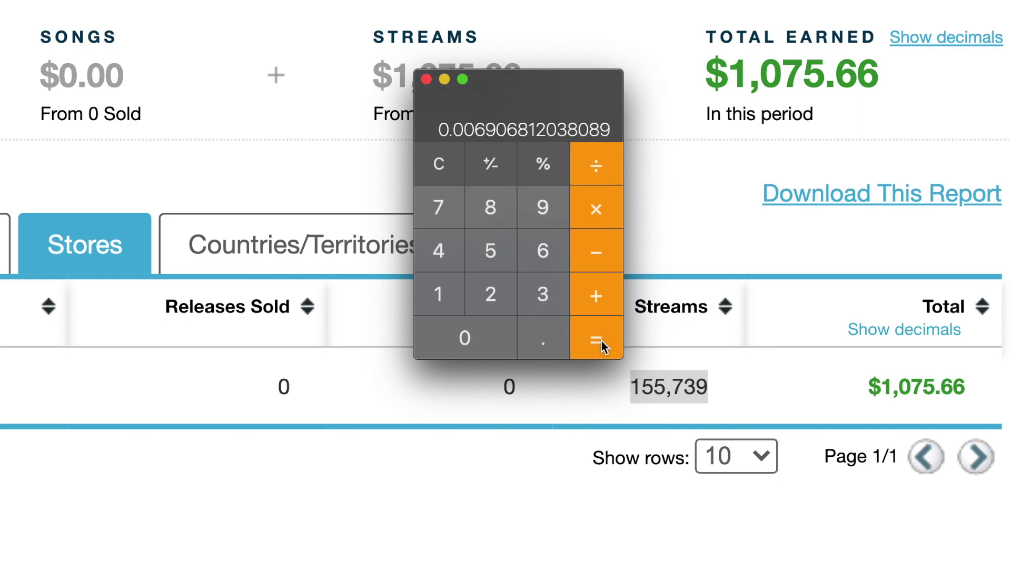